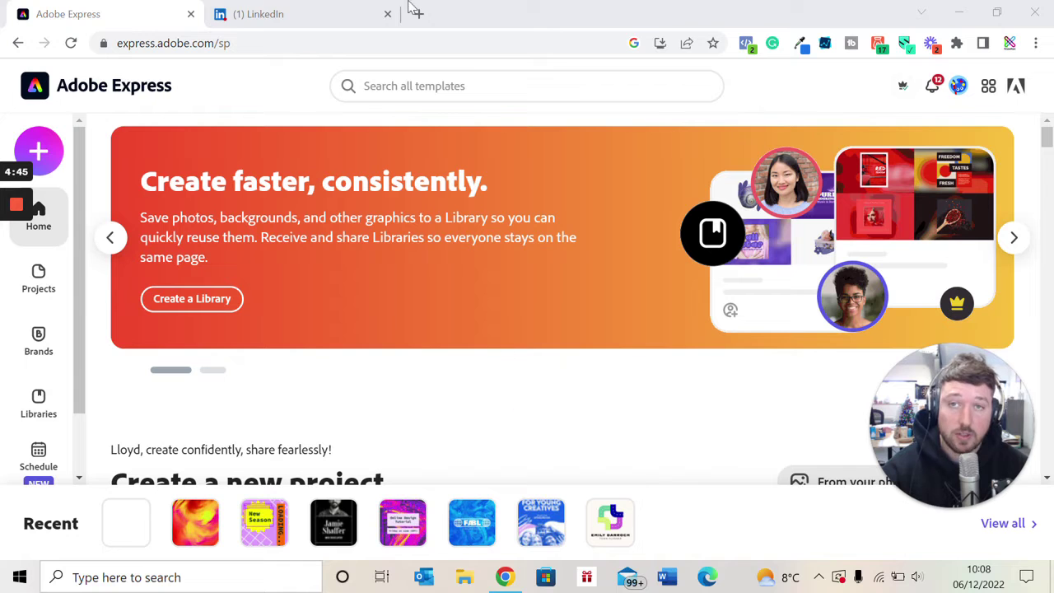
Switch to the LinkedIn tab showing the recent-activity page with the tweet carousel post
click(319, 6)
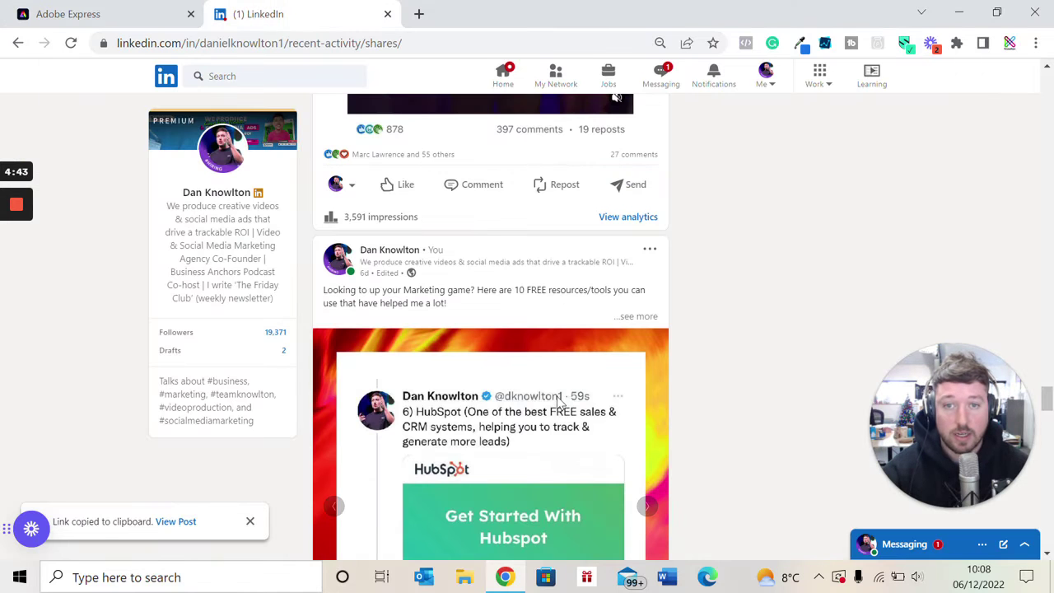
Advance the LinkedIn tweet carousel to The Friday Club slide, then return to Adobe Express
scroll(574, 387, down, 2)
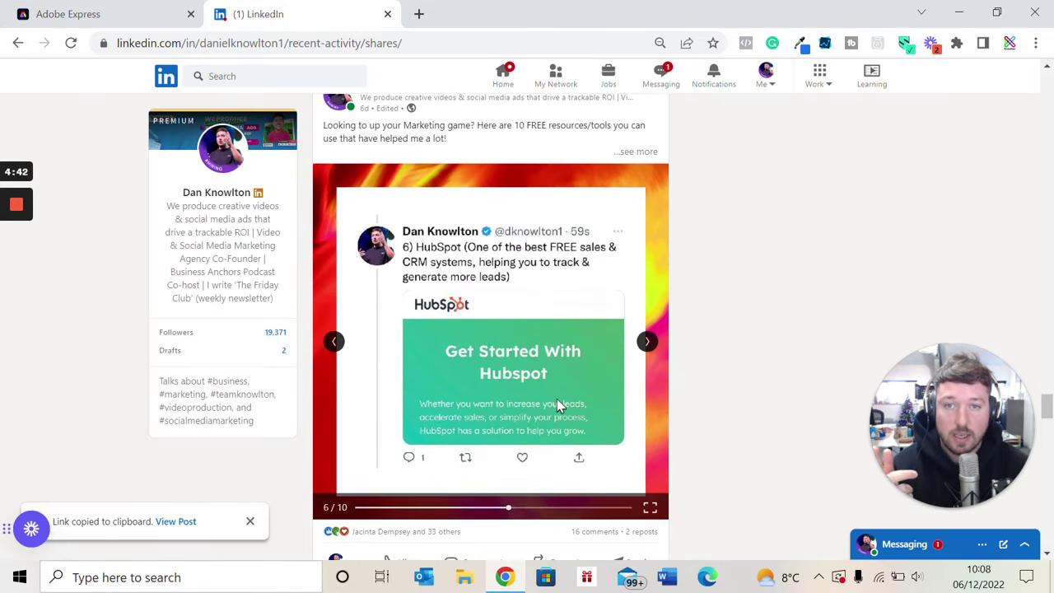
click(647, 343)
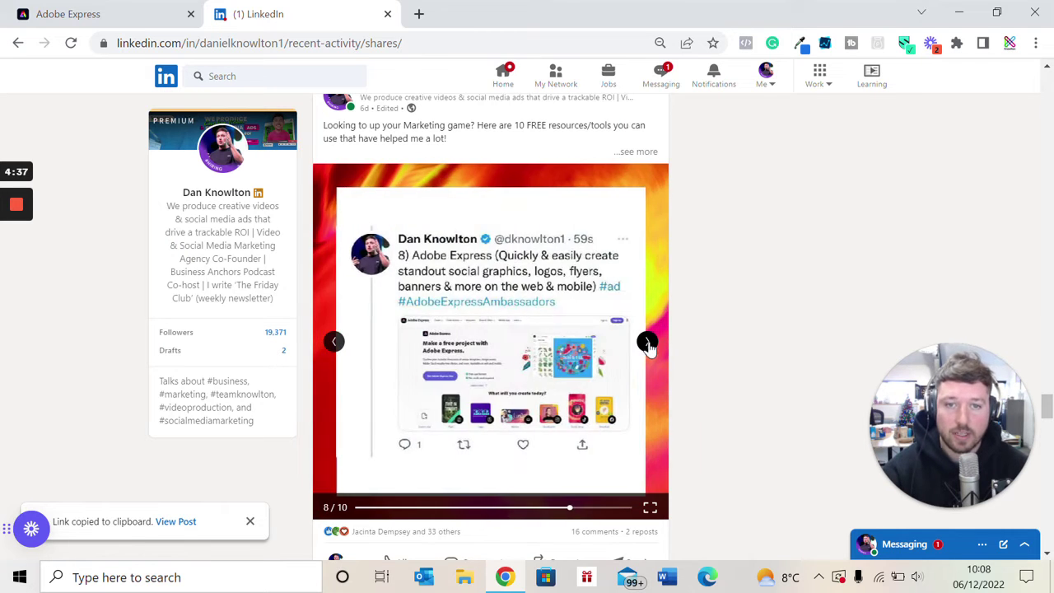
click(646, 342)
scroll(493, 310, up, 1)
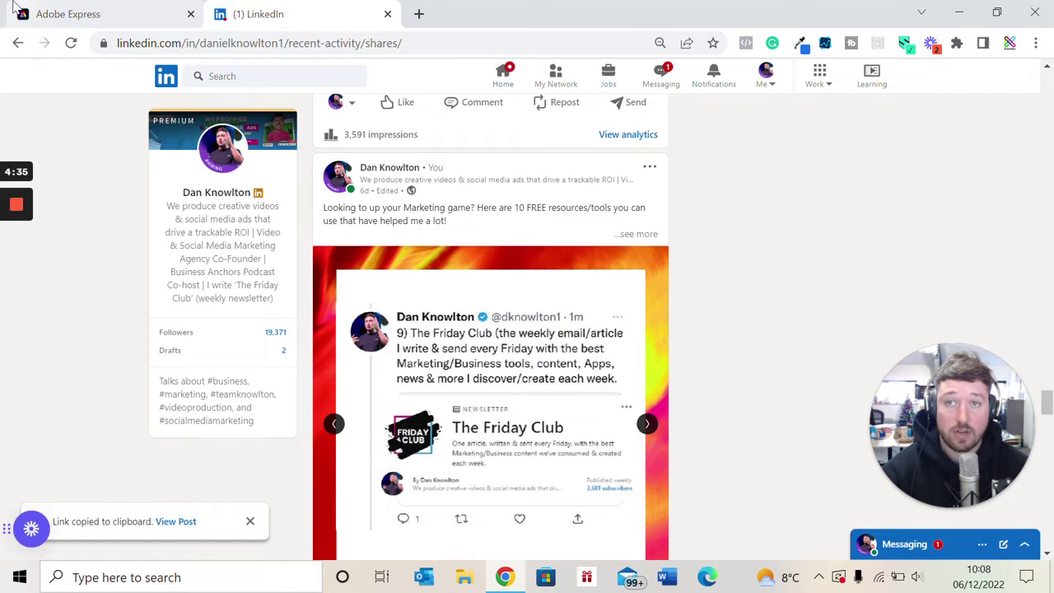
click(78, 16)
Create a blank Instagram post design and show its Backgrounds library
scroll(402, 330, down, 2)
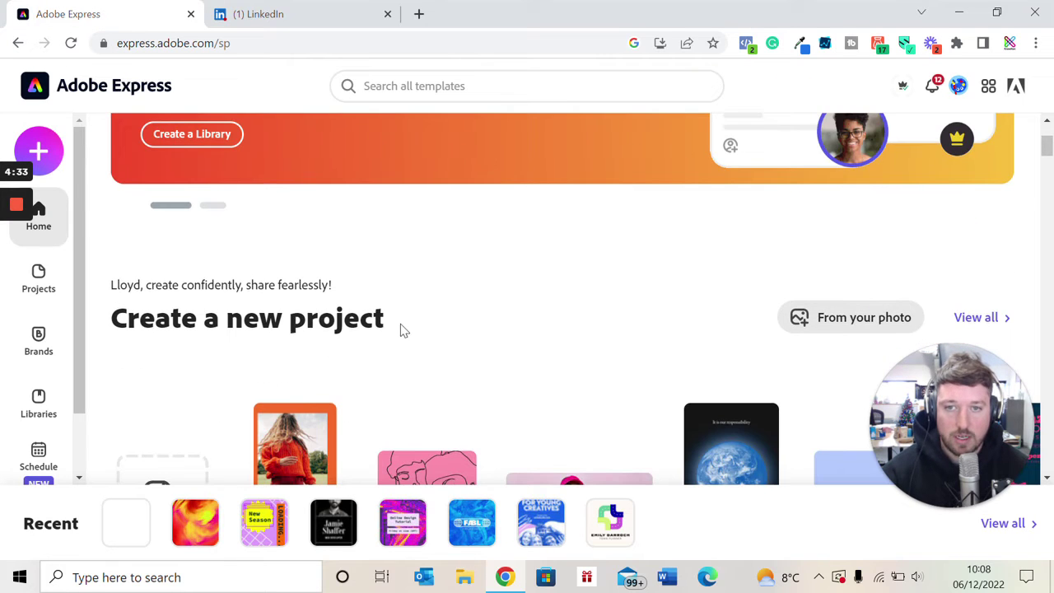
scroll(404, 313, down, 1)
scroll(412, 297, down, 2)
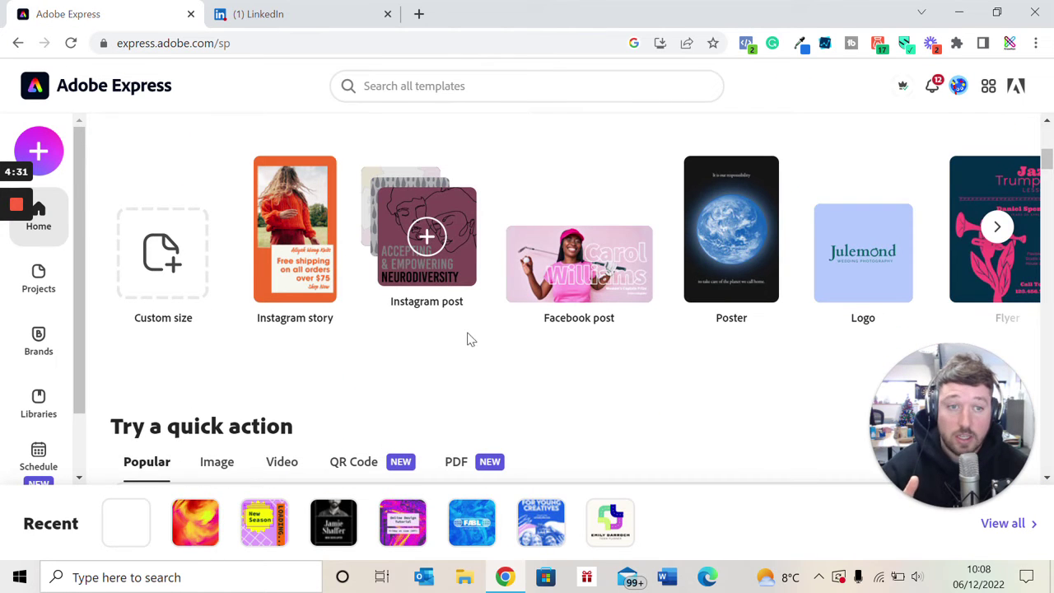
click(435, 247)
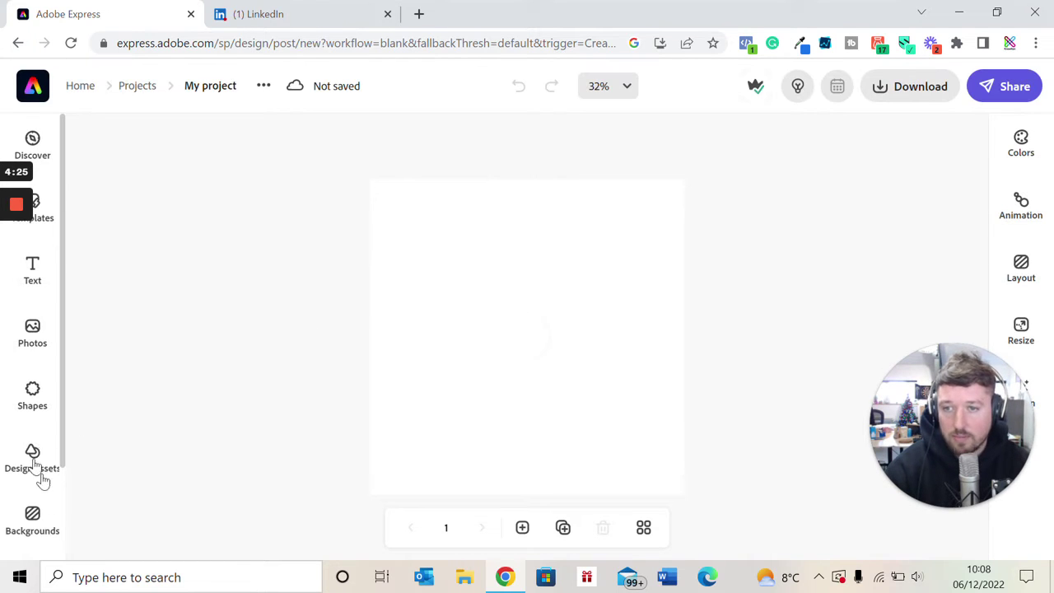
click(33, 461)
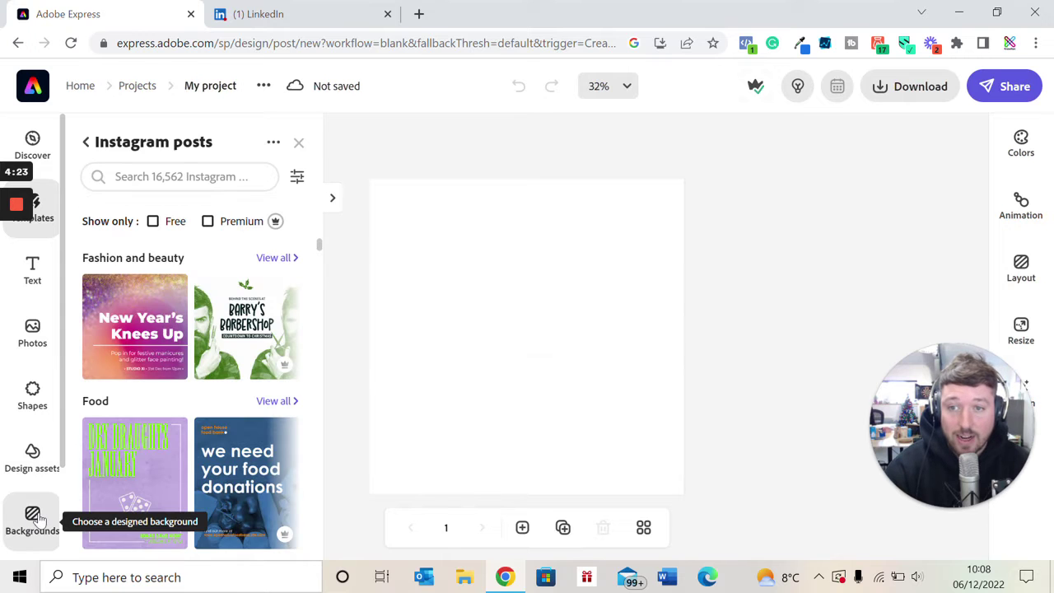
click(33, 515)
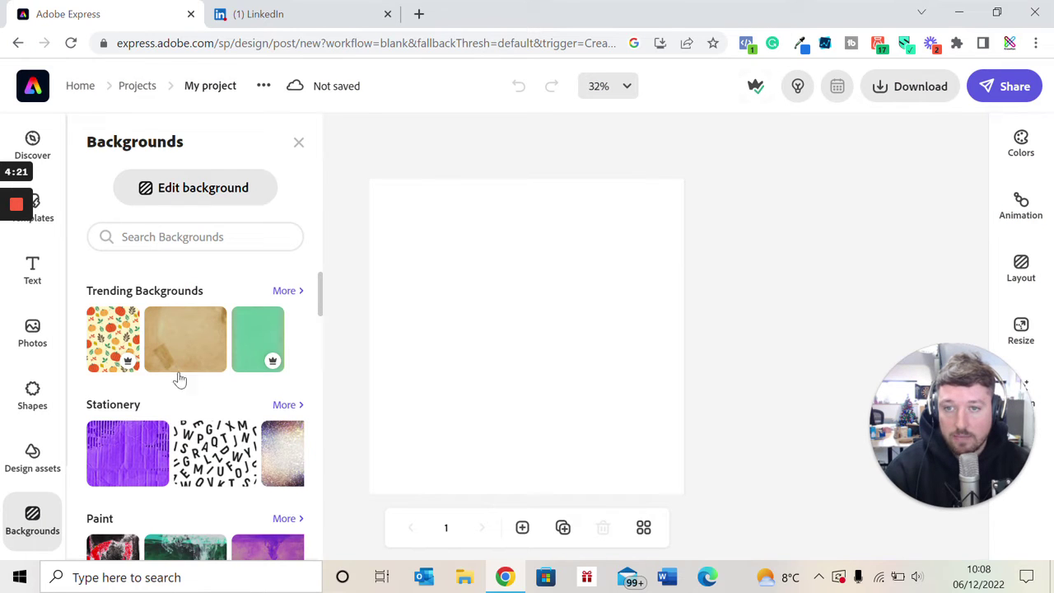
Apply the fiery orange, pink and yellow swirl from Trending Backgrounds to the post
click(290, 292)
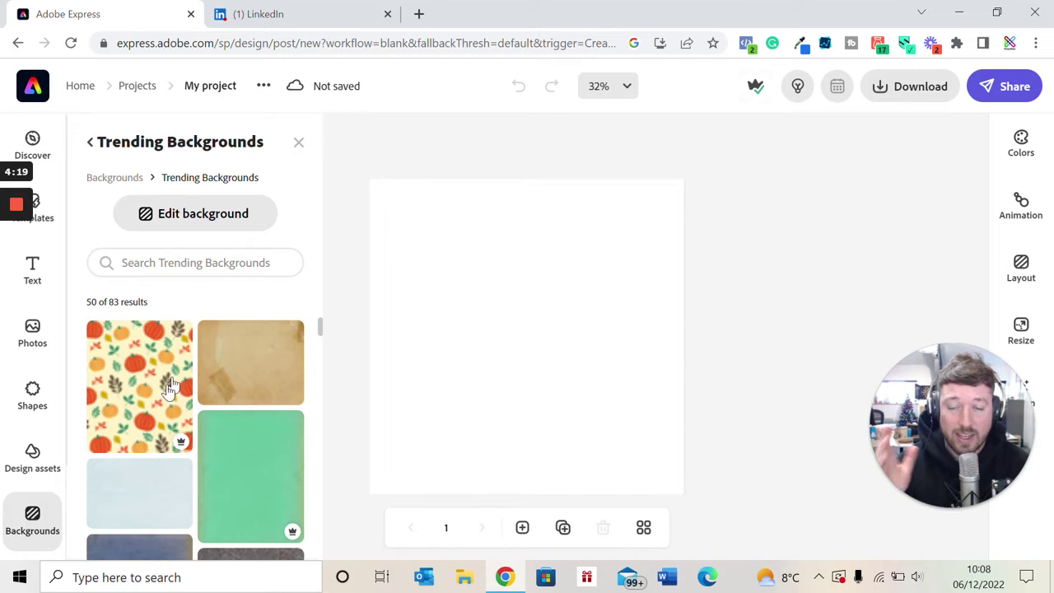
scroll(163, 403, down, 5)
scroll(163, 412, down, 2)
scroll(164, 410, down, 4)
scroll(165, 408, down, 3)
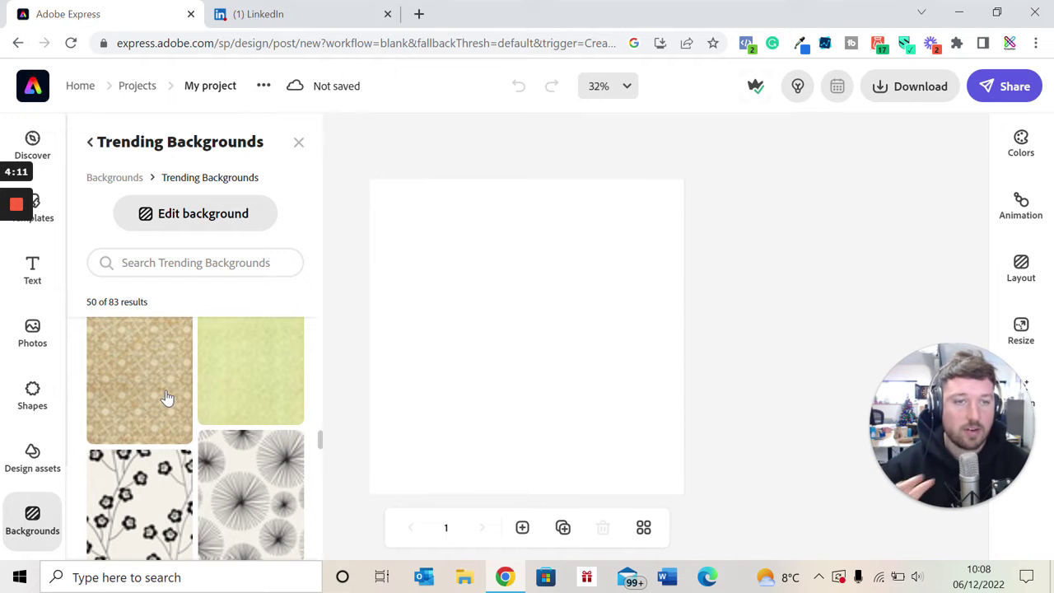
scroll(178, 390, down, 3)
scroll(177, 392, down, 3)
scroll(175, 393, down, 3)
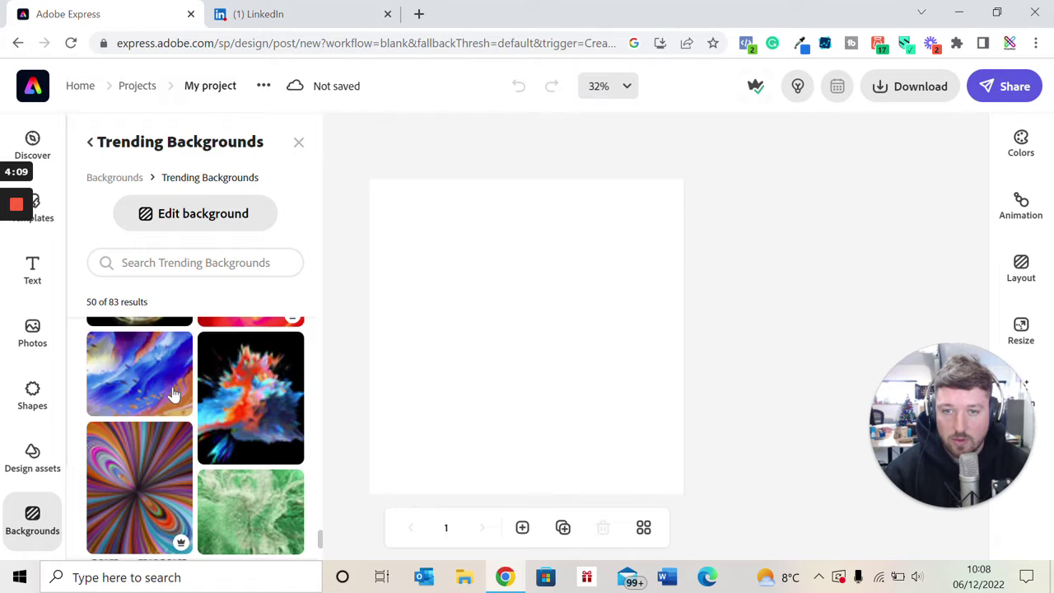
scroll(173, 396, down, 3)
scroll(173, 394, up, 3)
scroll(177, 388, up, 1)
scroll(223, 370, up, 1)
scroll(242, 460, up, 2)
click(244, 460)
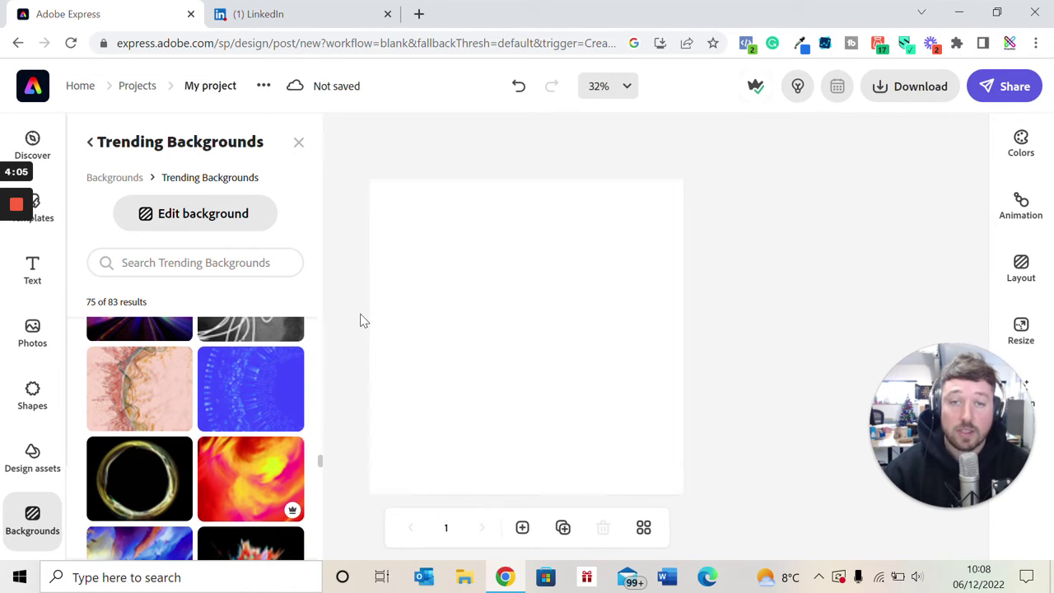
Select the canvas background to bring up its Edit background settings
click(391, 331)
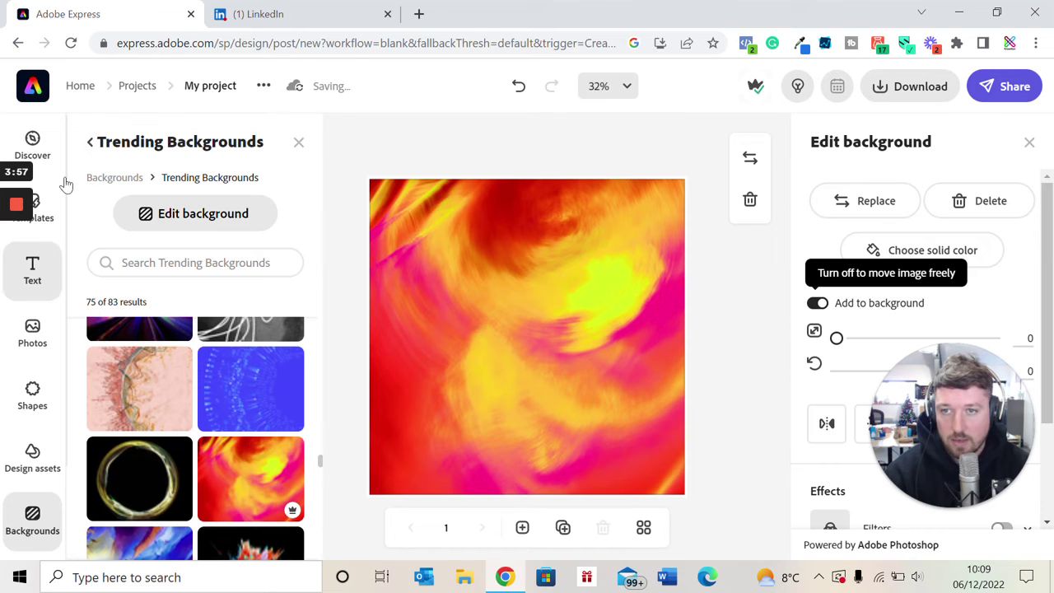
scroll(33, 330, down, 2)
click(35, 278)
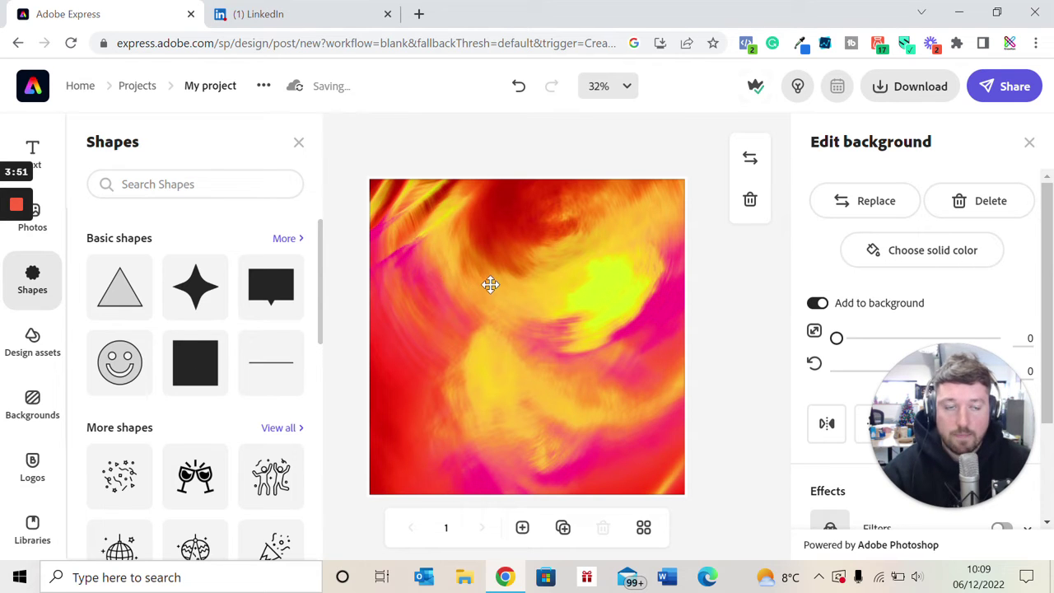
Add a square shape to the post, enlarged and centred on the canvas
drag(607, 421, 432, 269)
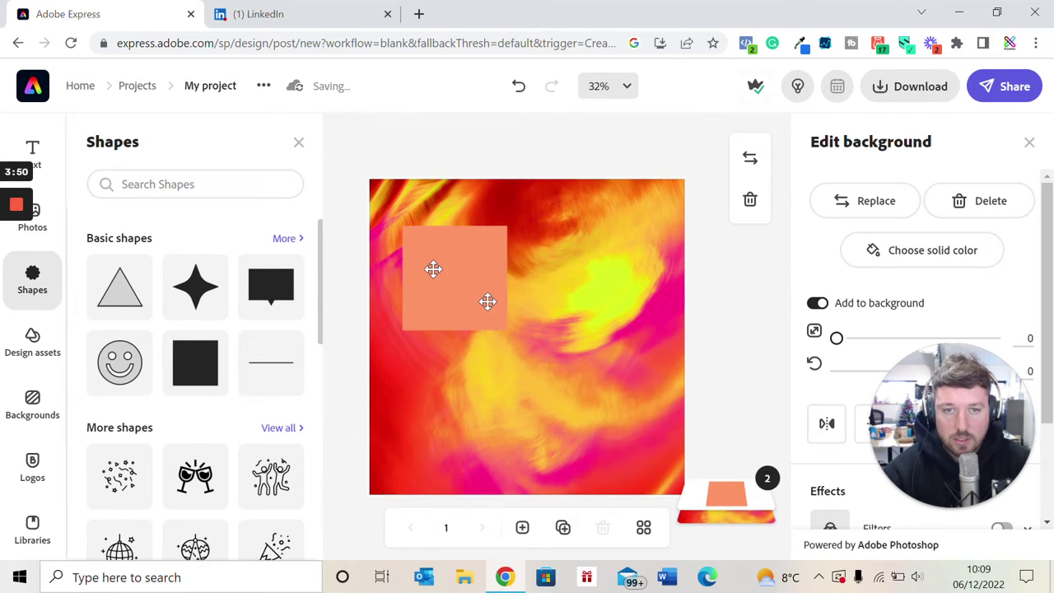
drag(500, 333, 676, 450)
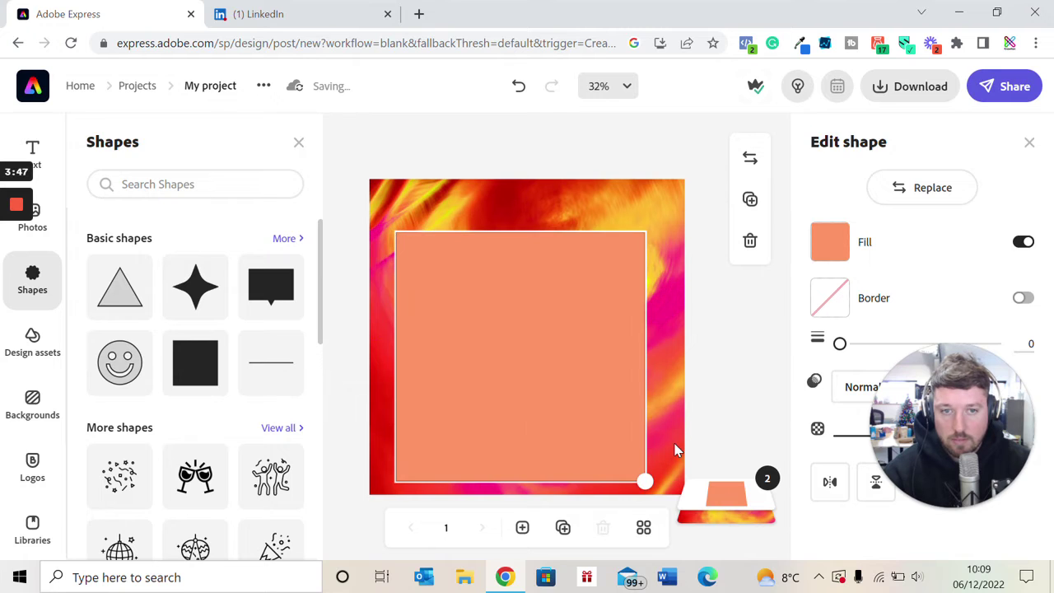
drag(530, 414, 538, 394)
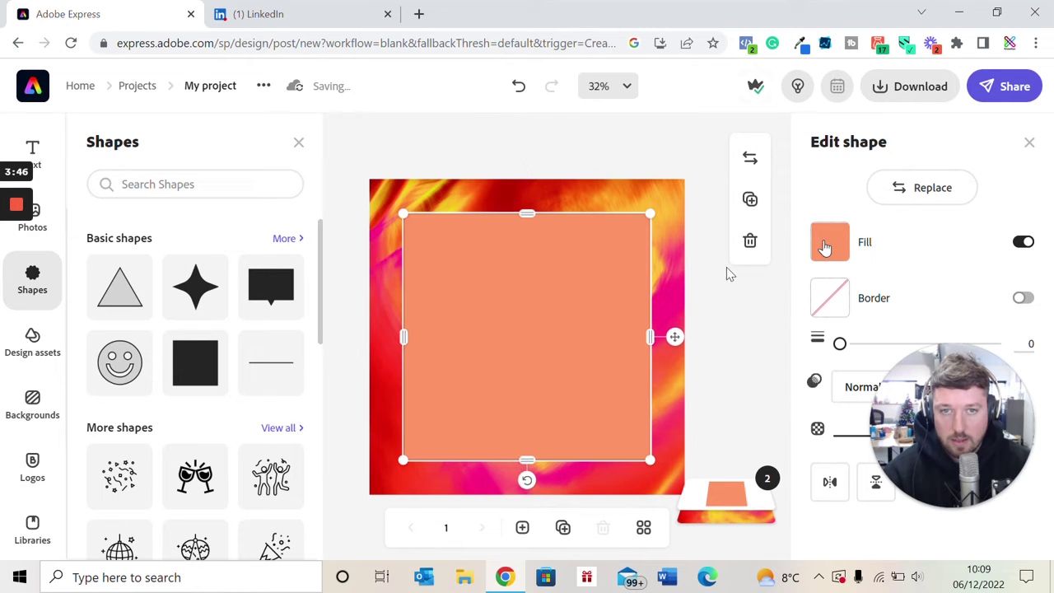
Fill the square white (#FFFFFF) and enlarge it near the edges, keeping it centred
click(830, 243)
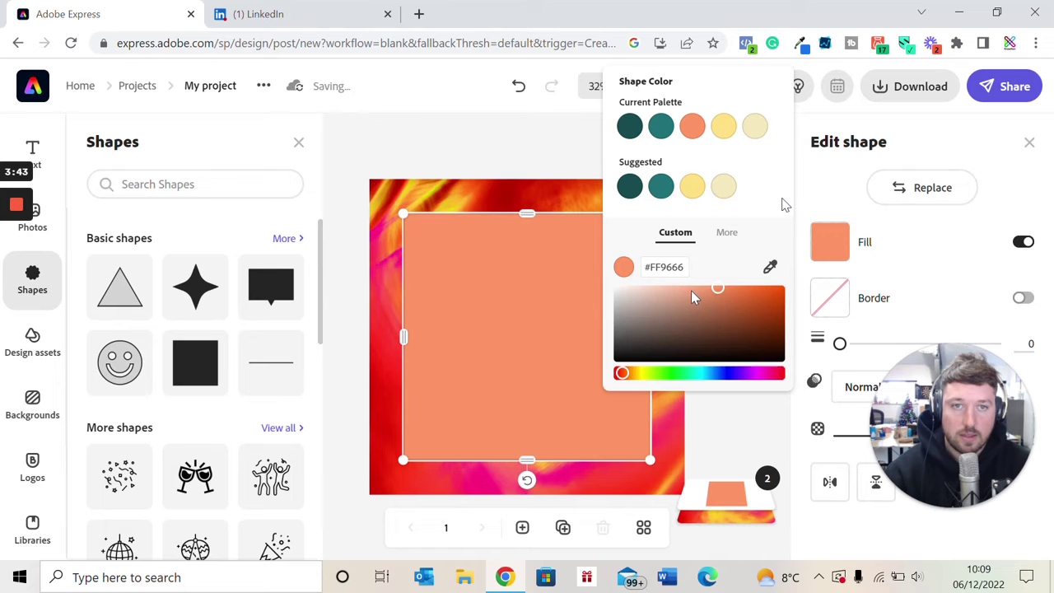
drag(719, 290, 579, 271)
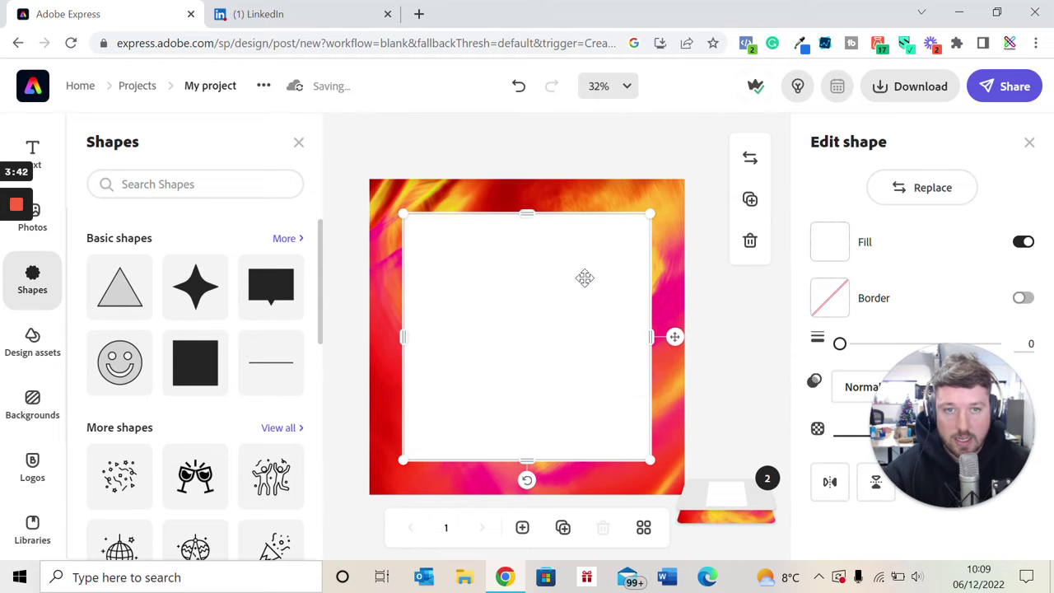
drag(567, 314, 558, 315)
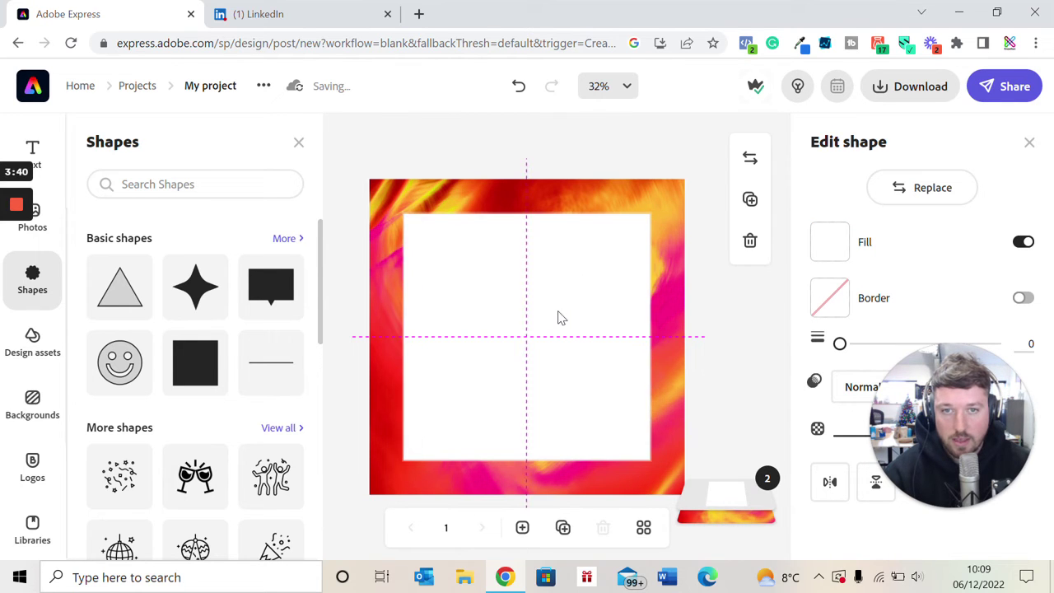
drag(656, 214, 671, 196)
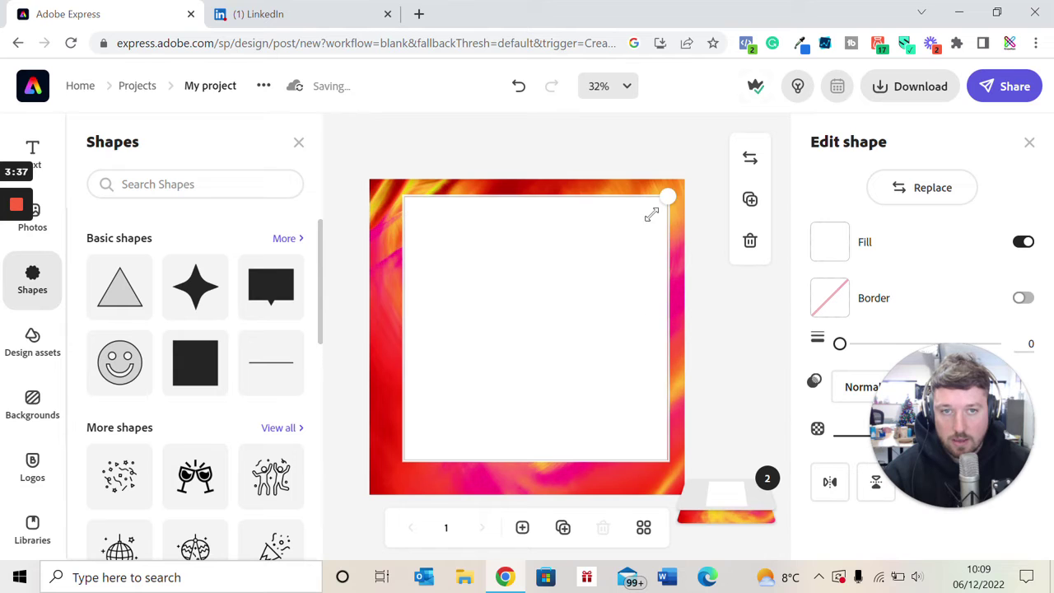
drag(574, 271, 568, 287)
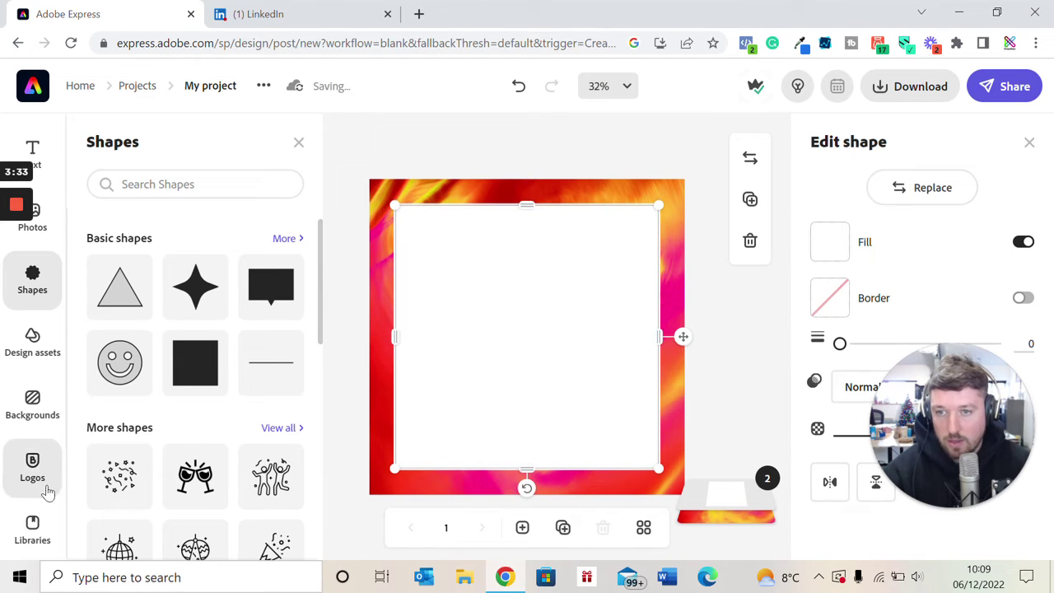
Drop the '10 FREE Marketing' tweet from Libraries into the white square, scaled to fill it
click(53, 525)
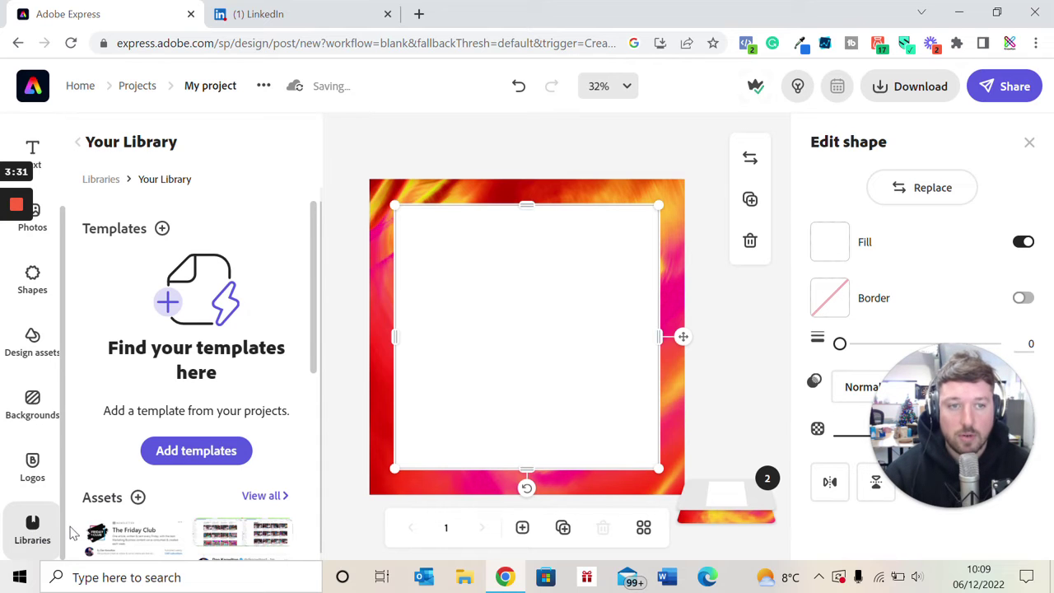
scroll(126, 452, down, 2)
scroll(126, 451, down, 2)
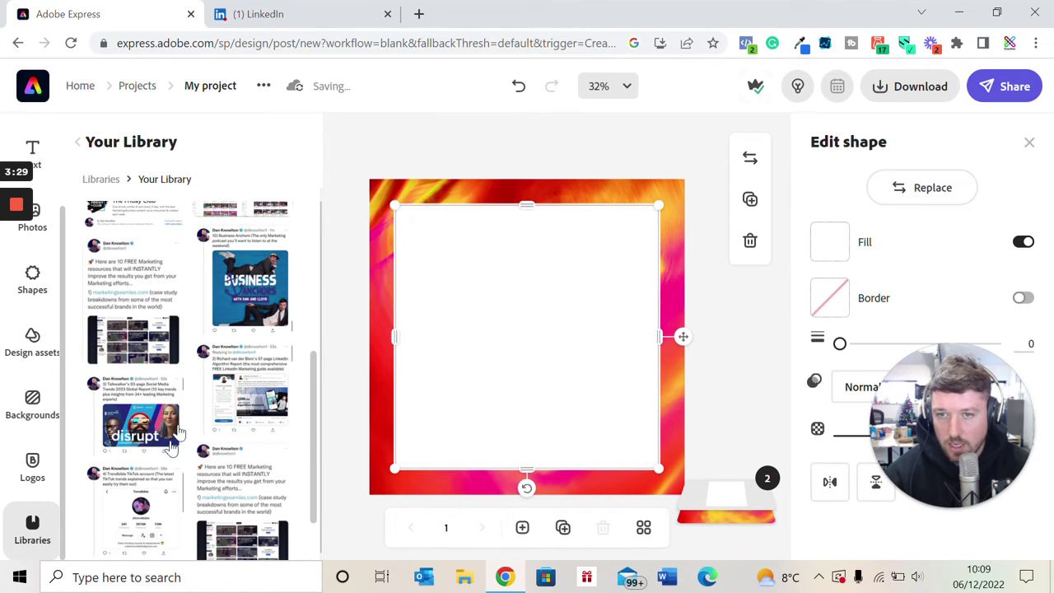
drag(199, 325, 515, 316)
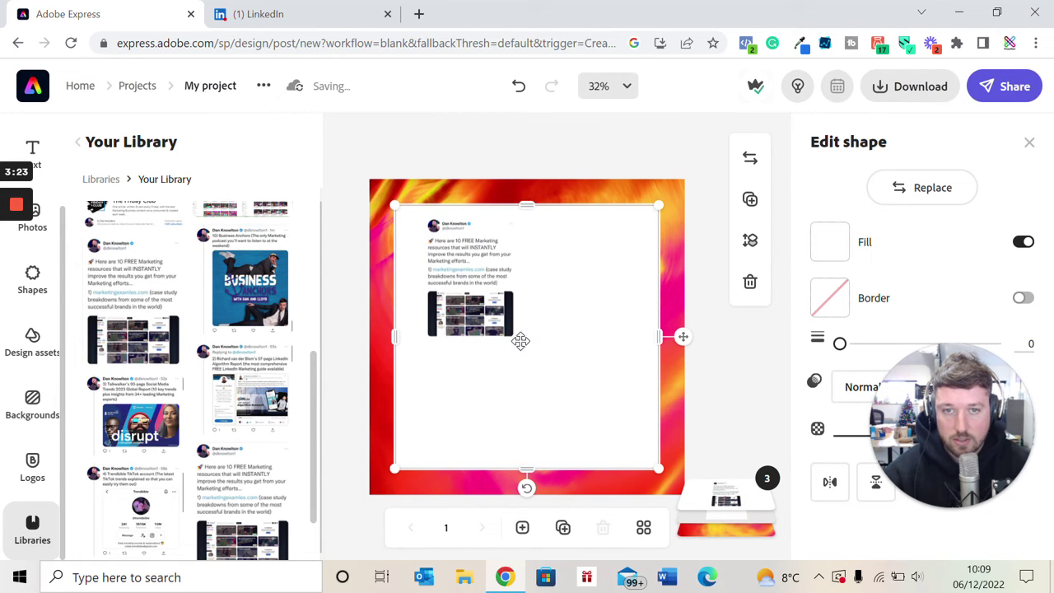
click(494, 295)
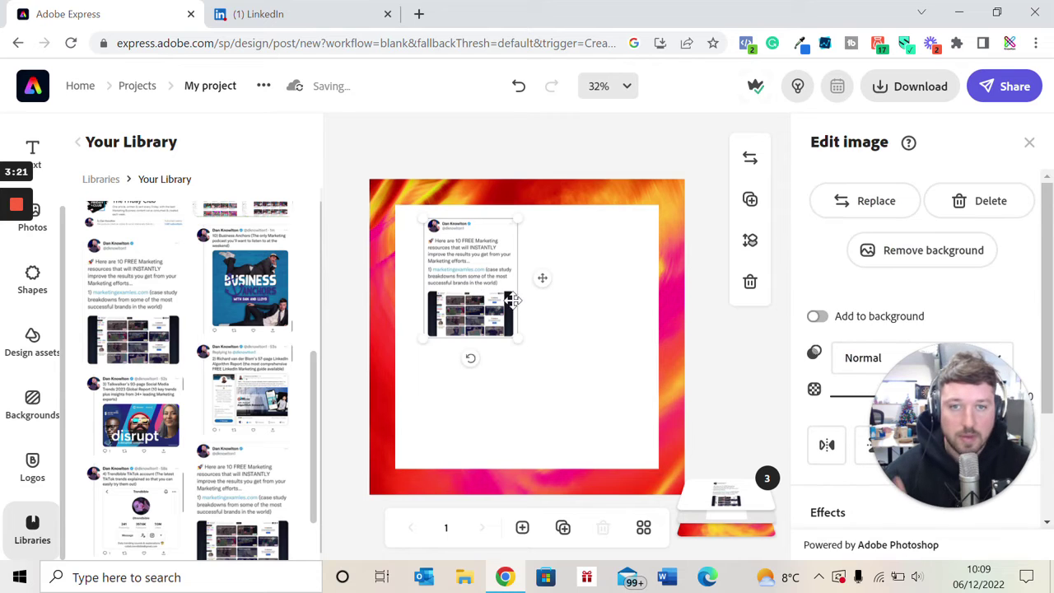
drag(521, 336, 648, 443)
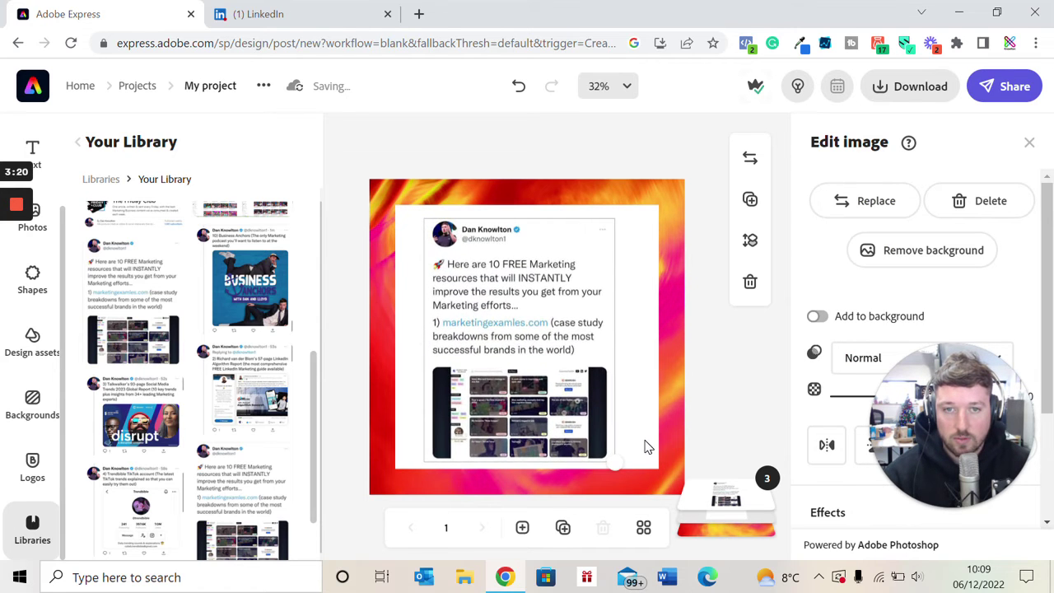
click(692, 347)
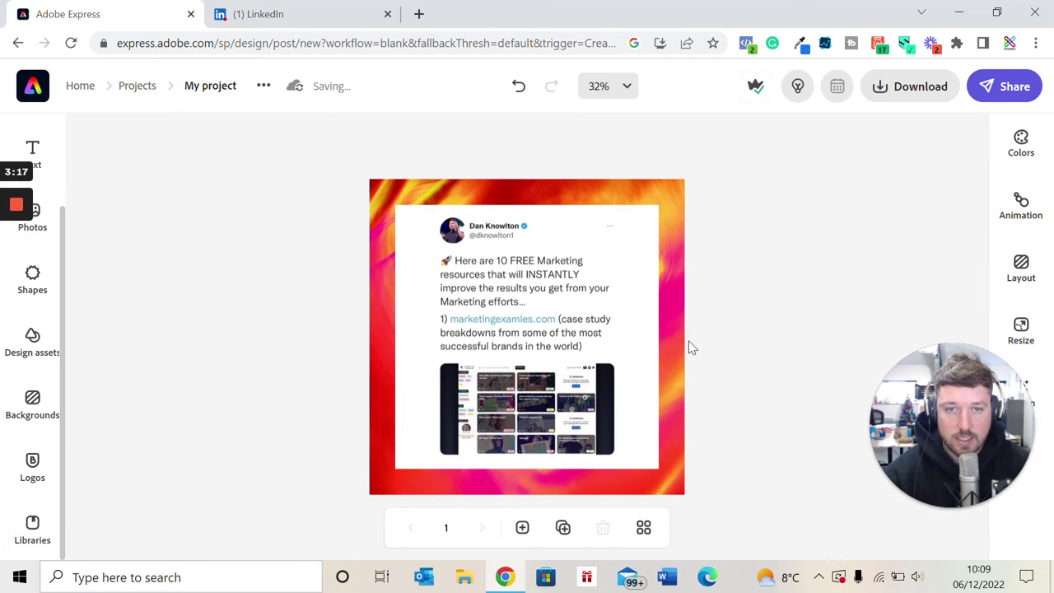
Duplicate page 1 and replace its tweet with the LinkedIn Algorithm Report tweet from Libraries
click(564, 527)
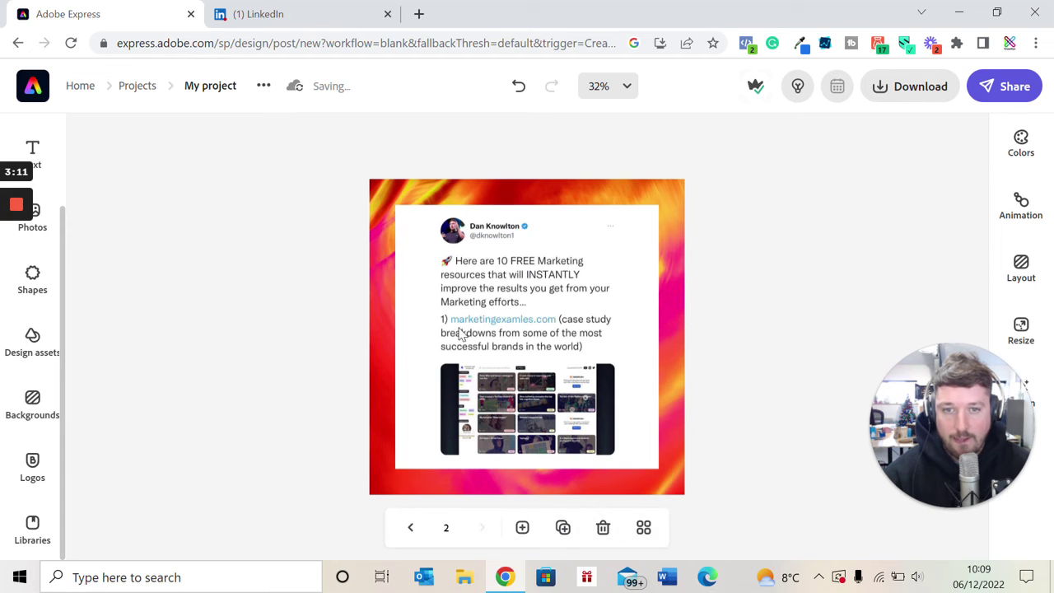
click(515, 305)
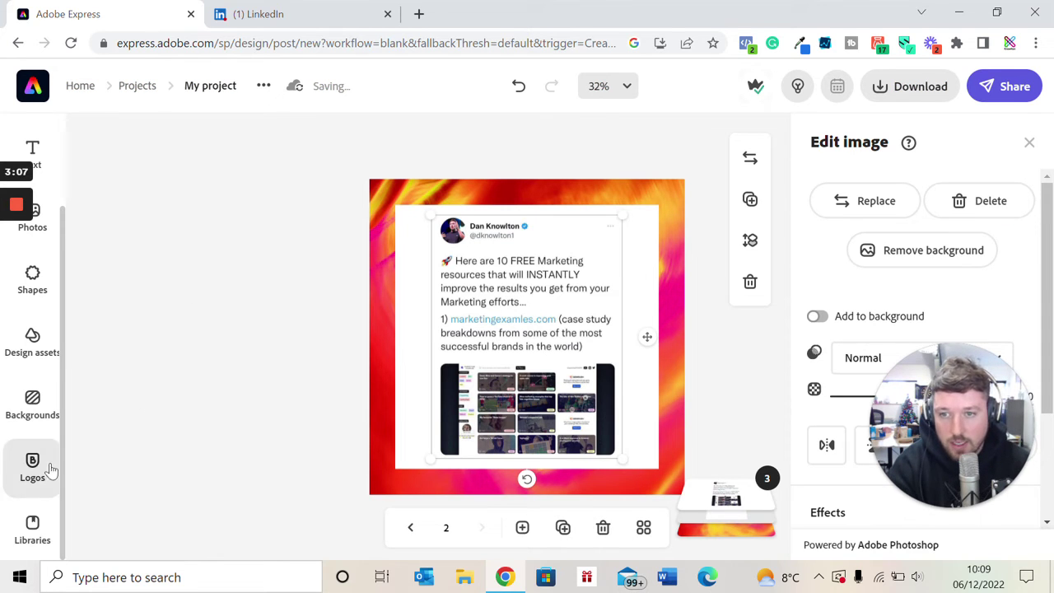
click(37, 540)
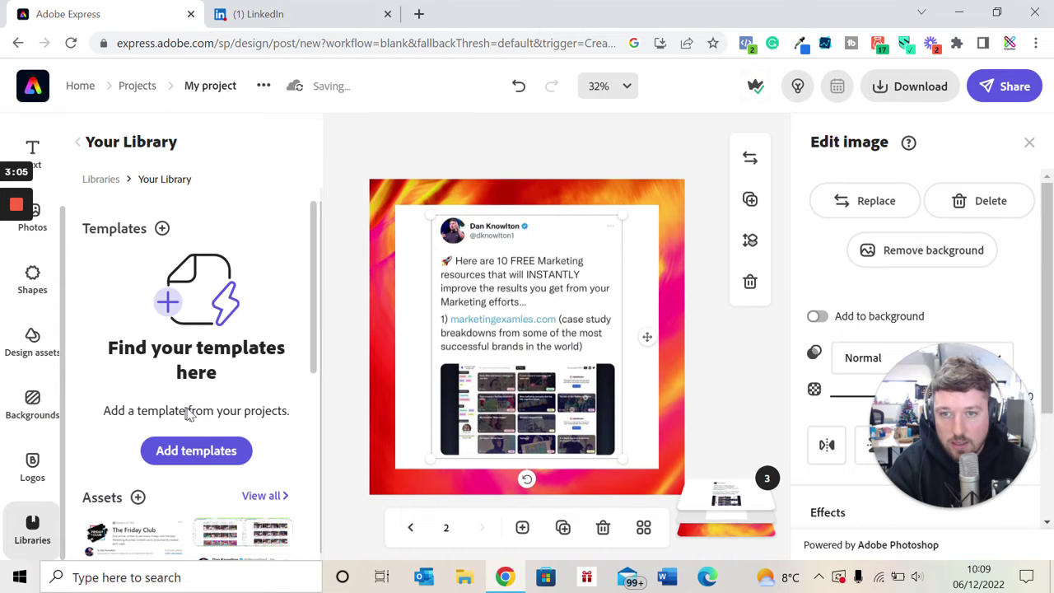
scroll(189, 416, down, 5)
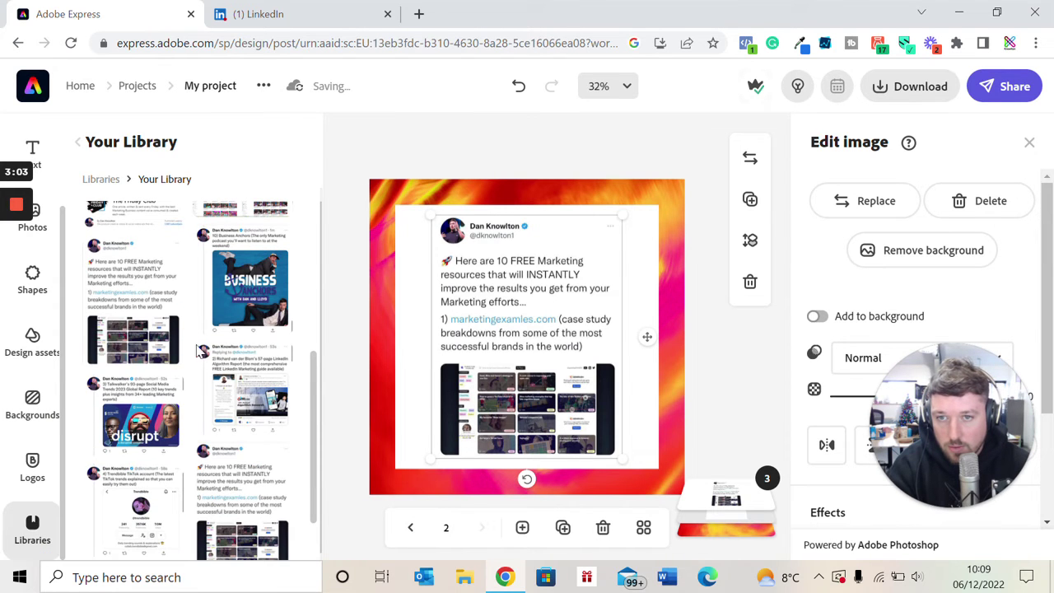
drag(696, 294, 611, 416)
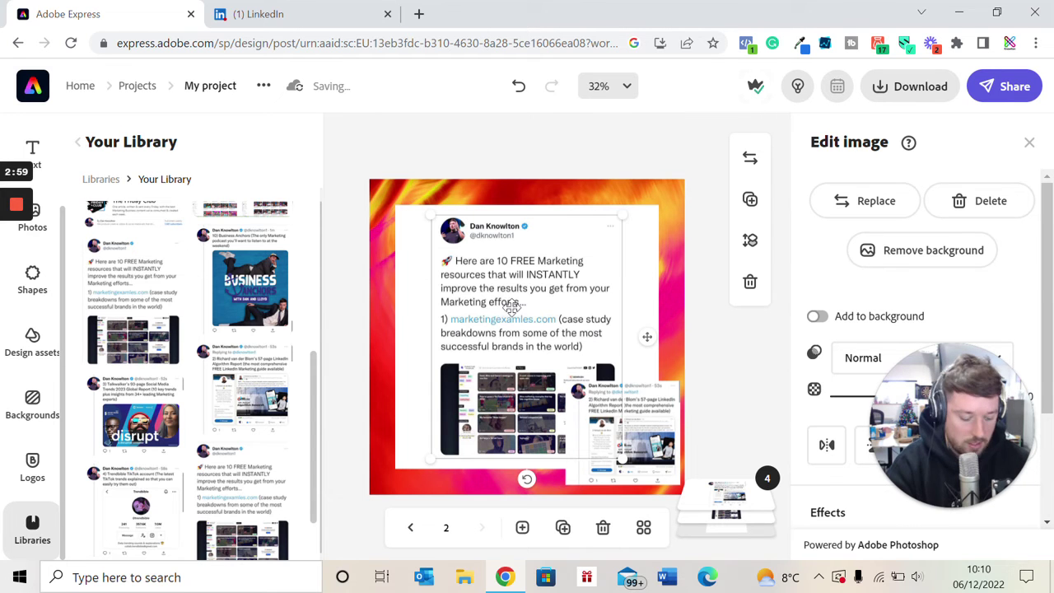
key(Escape)
click(469, 306)
key(Delete)
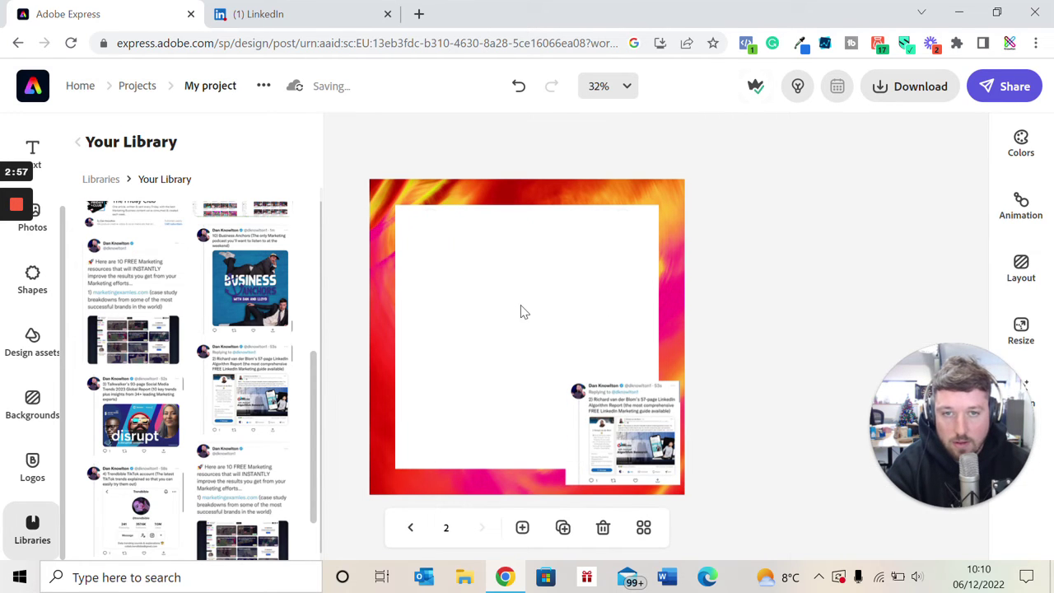
Resize and centre the algorithm report tweet in the frame, then duplicate the page
mouse_move(609, 416)
mouse_down()
mouse_move(467, 246)
mouse_move(444, 256)
mouse_up()
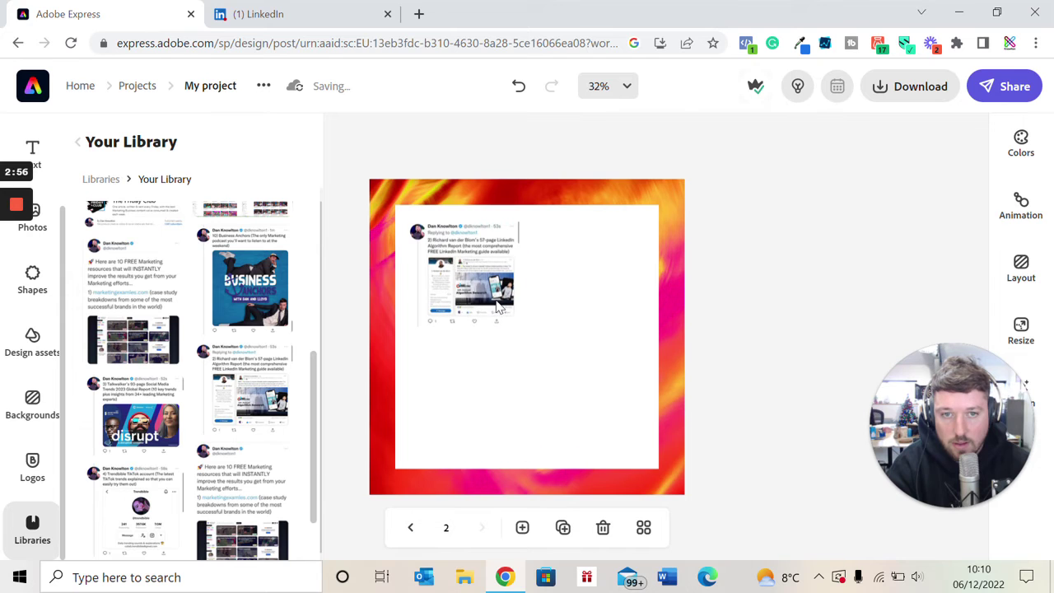
drag(519, 325, 651, 445)
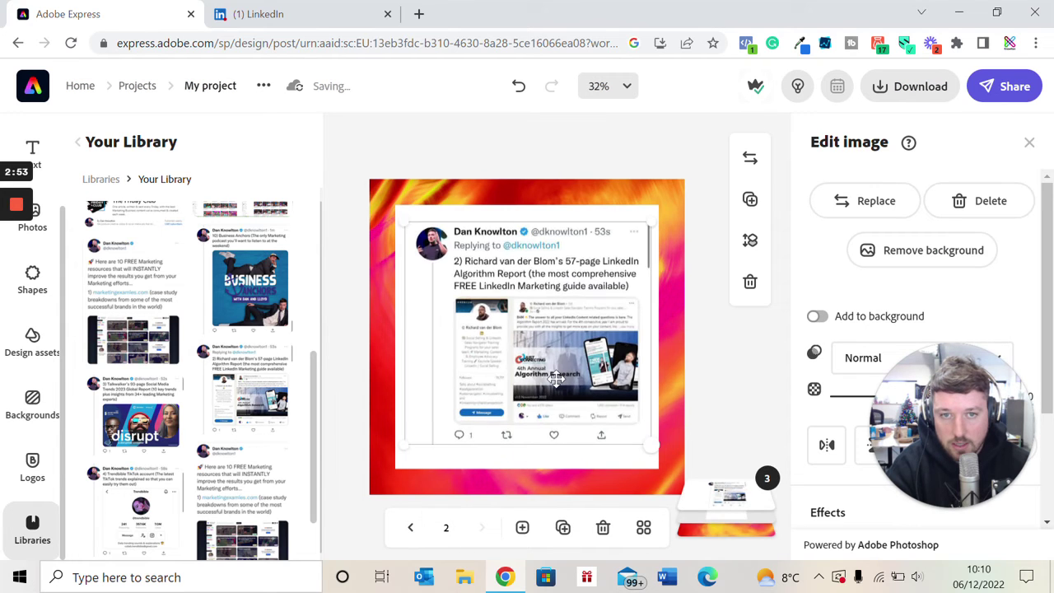
drag(550, 387, 555, 382)
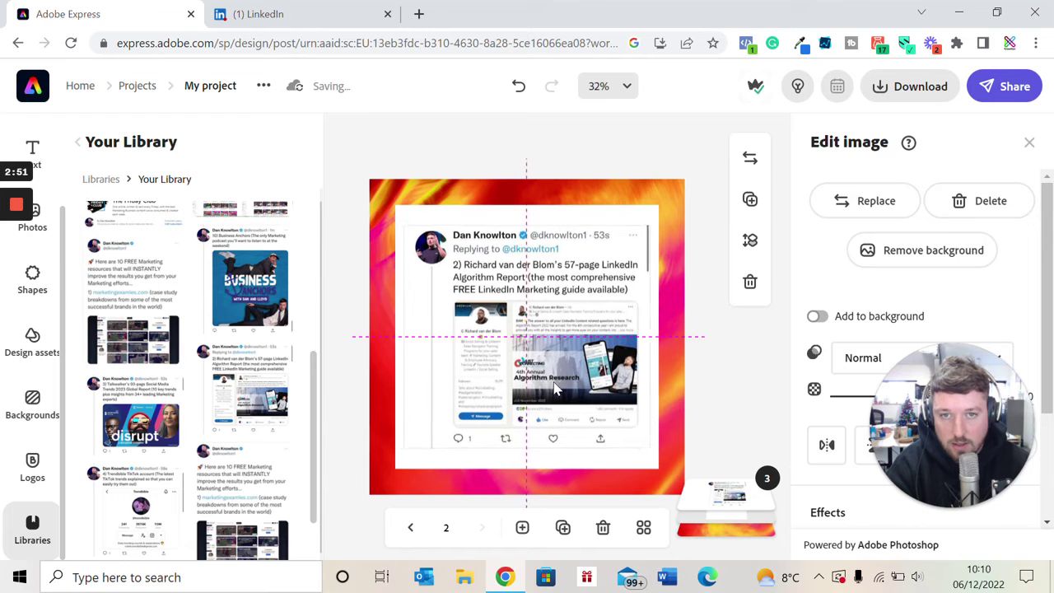
click(600, 530)
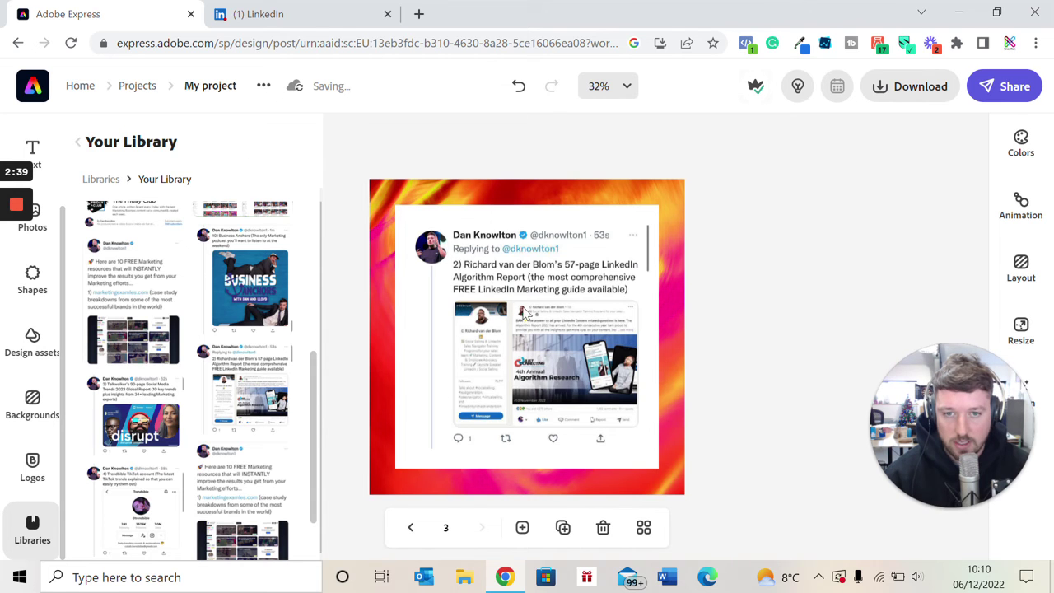
Step back through page 2 to page 1 of the design
click(410, 528)
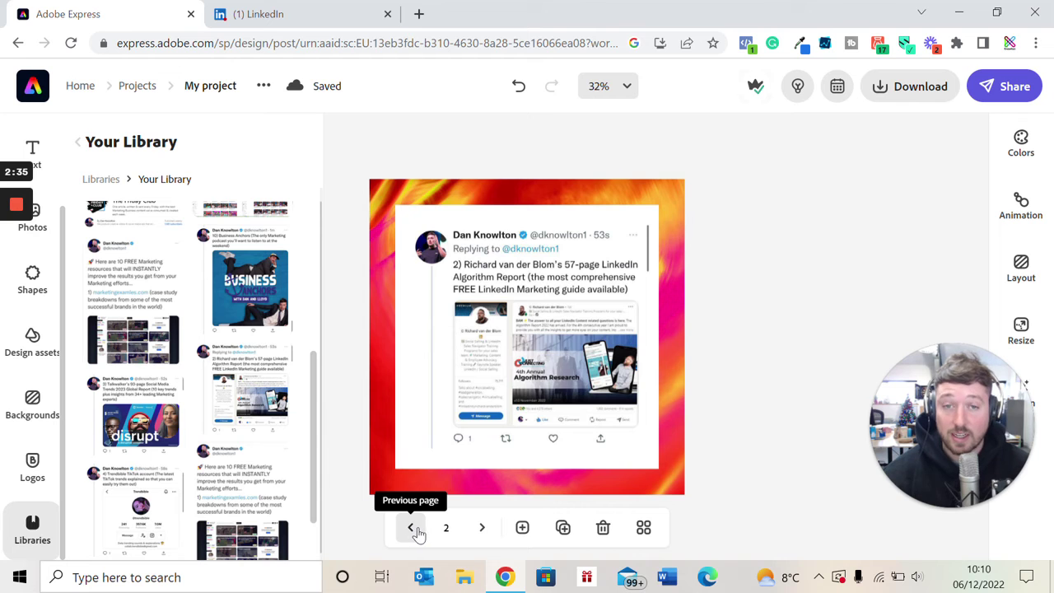
click(414, 531)
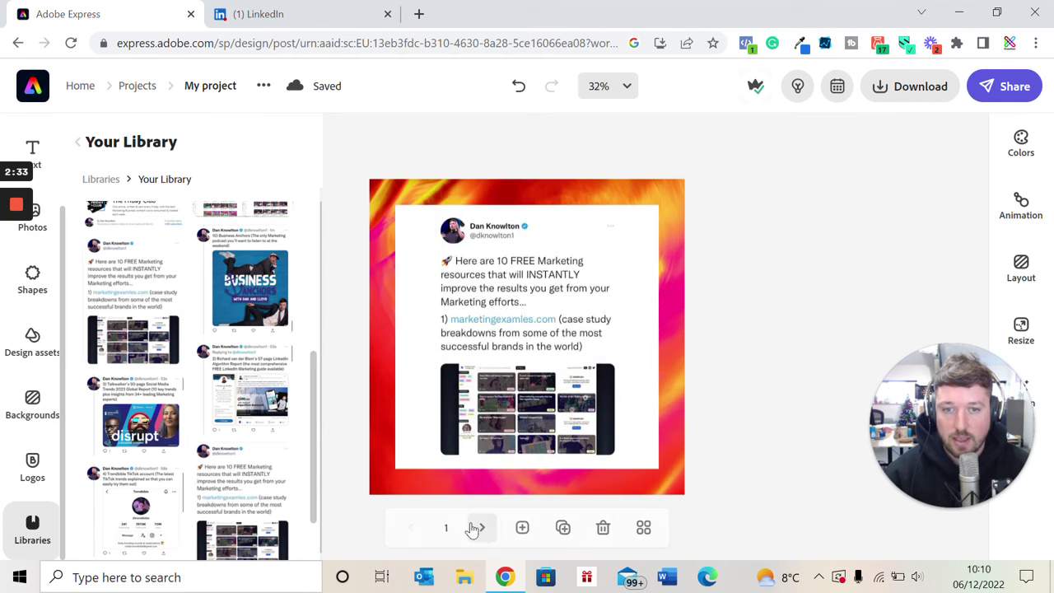
Download the three-page design as 'My project (1).pdf', then return to LinkedIn
click(484, 528)
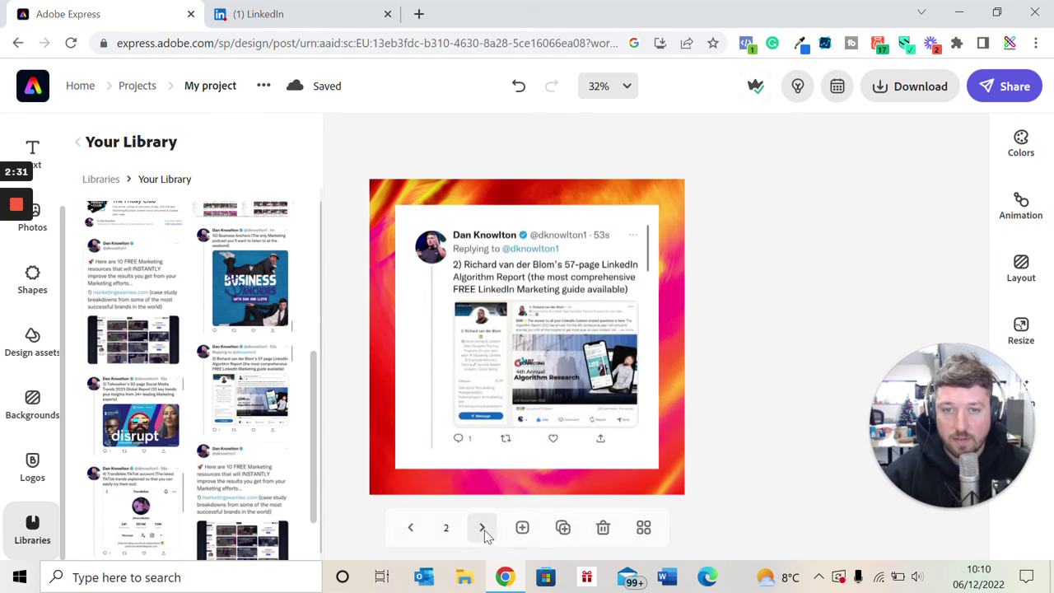
click(483, 529)
click(939, 92)
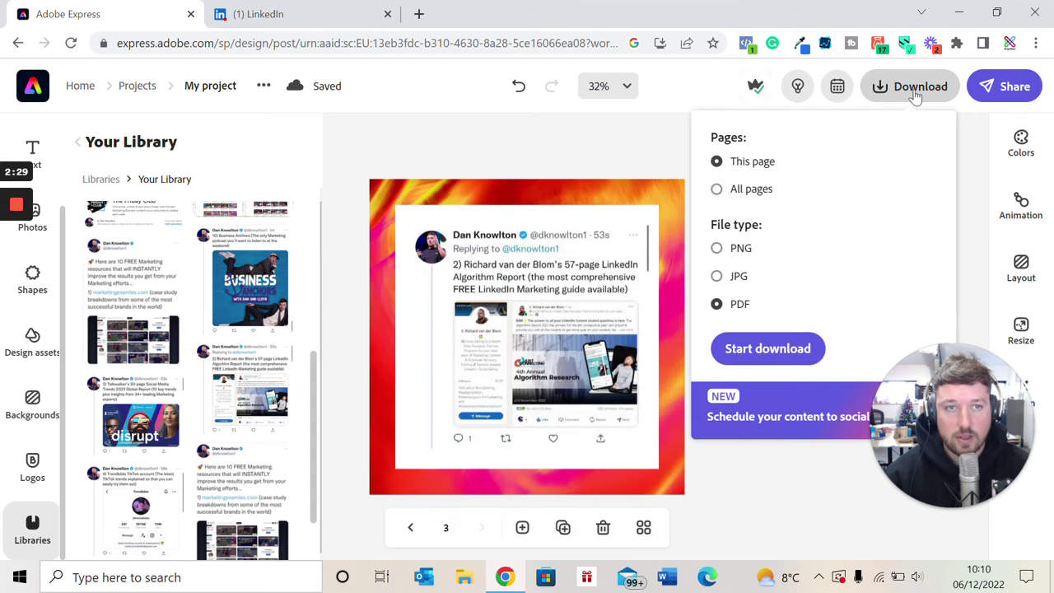
click(758, 356)
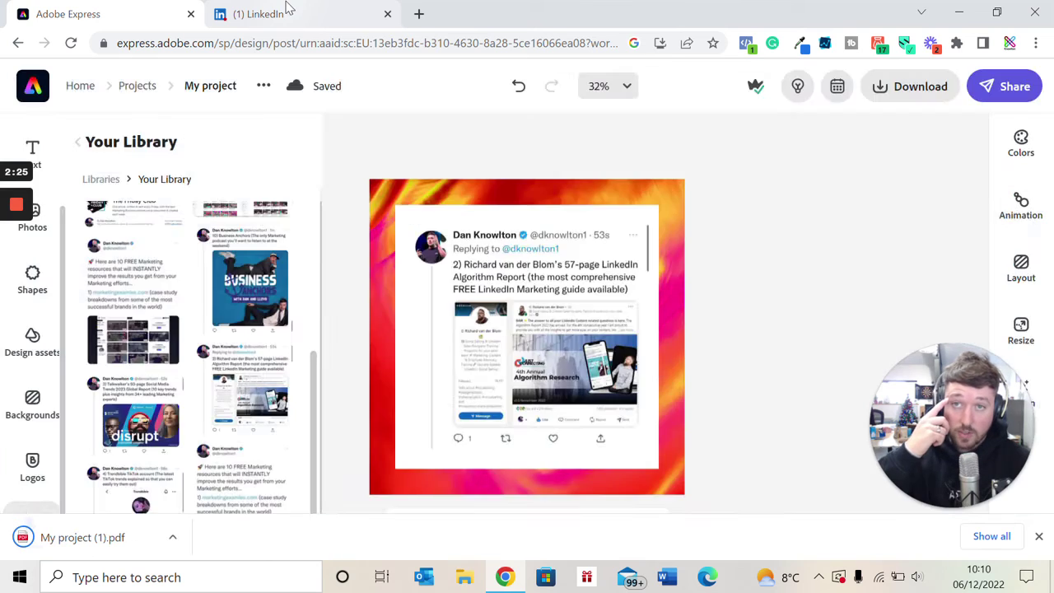
click(287, 8)
Start a new post from the top of the LinkedIn home feed and choose Add a document
scroll(266, 147, down, 3)
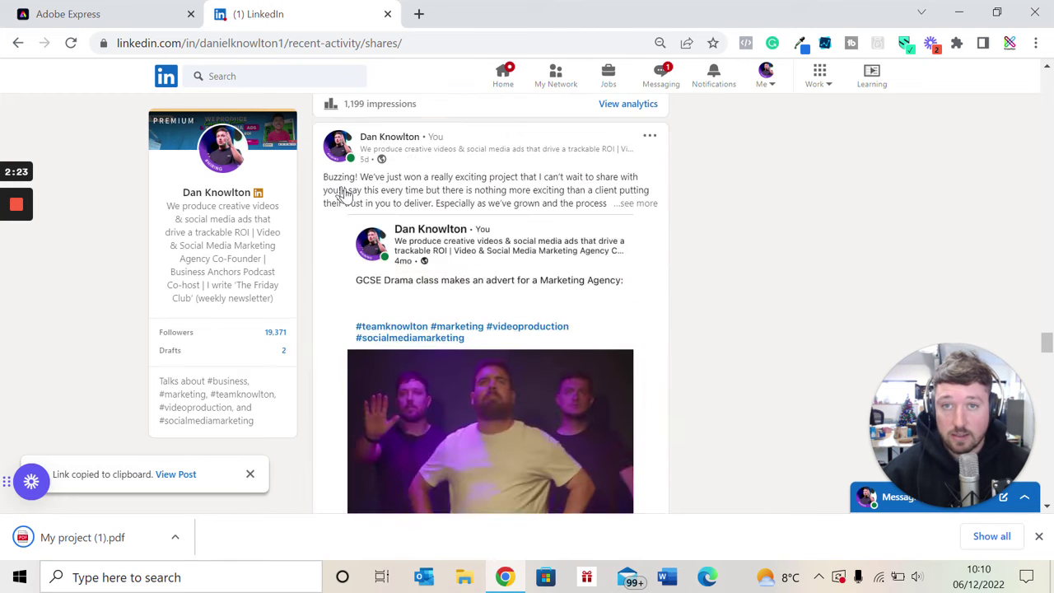
scroll(265, 147, down, 3)
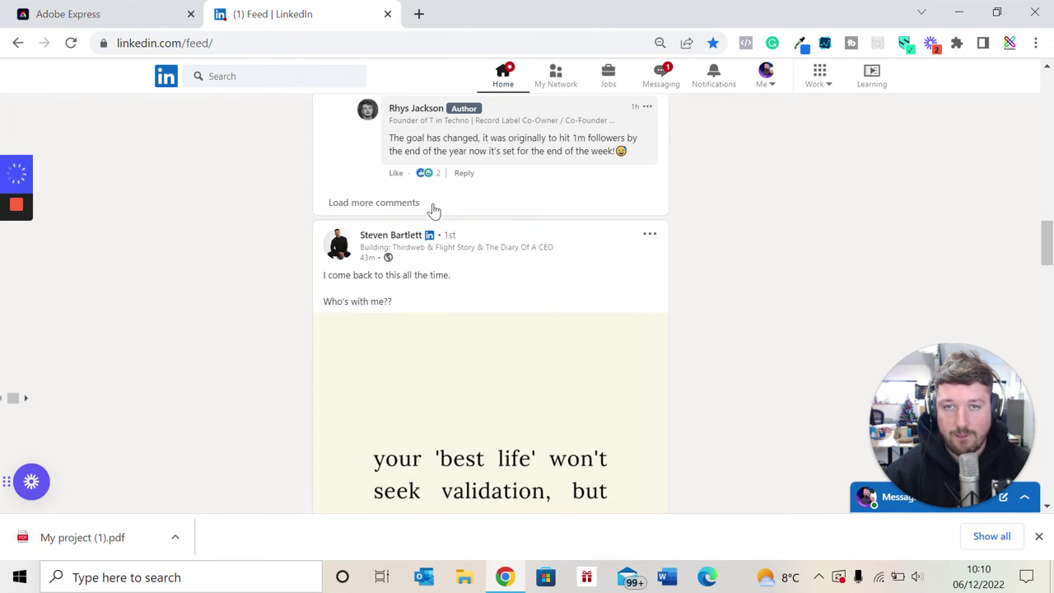
click(478, 107)
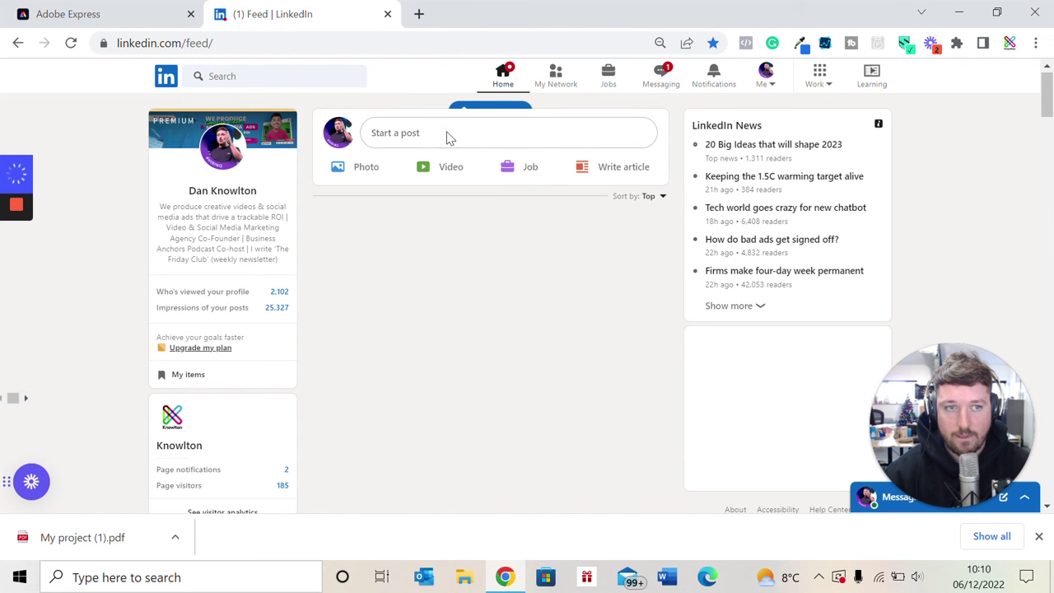
click(544, 146)
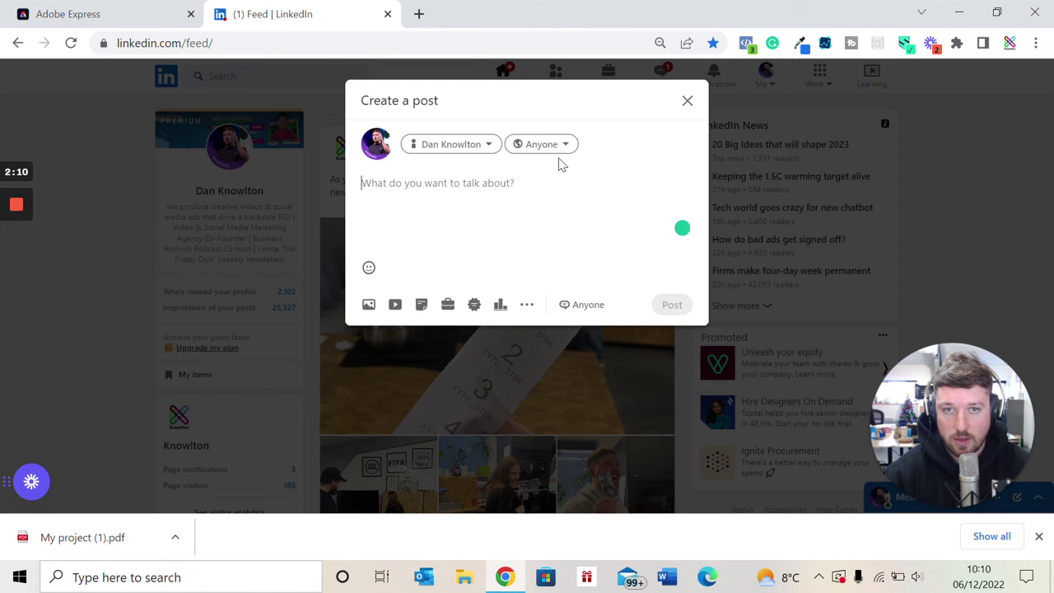
click(422, 306)
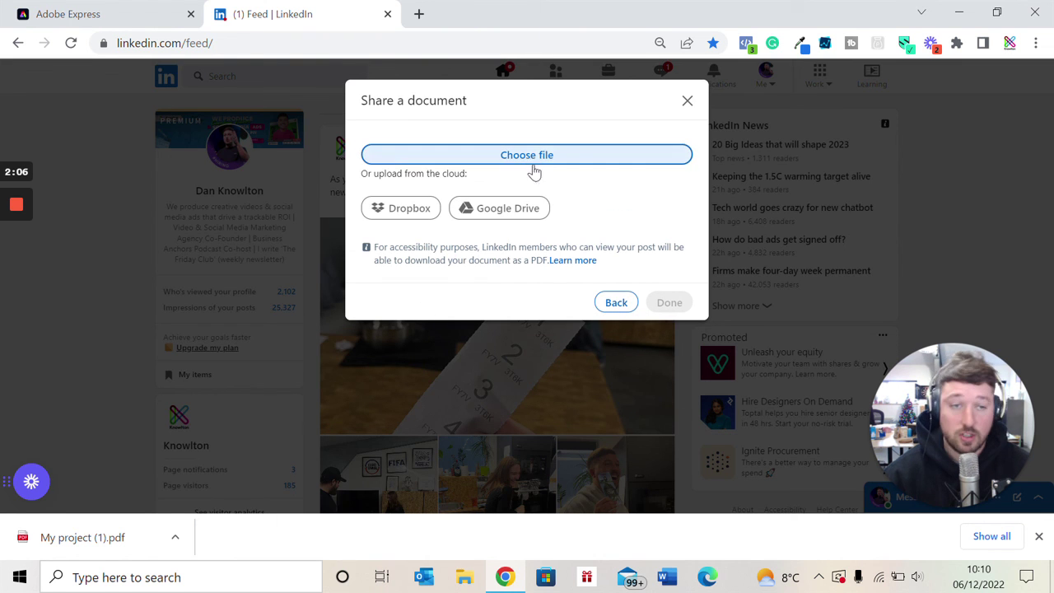